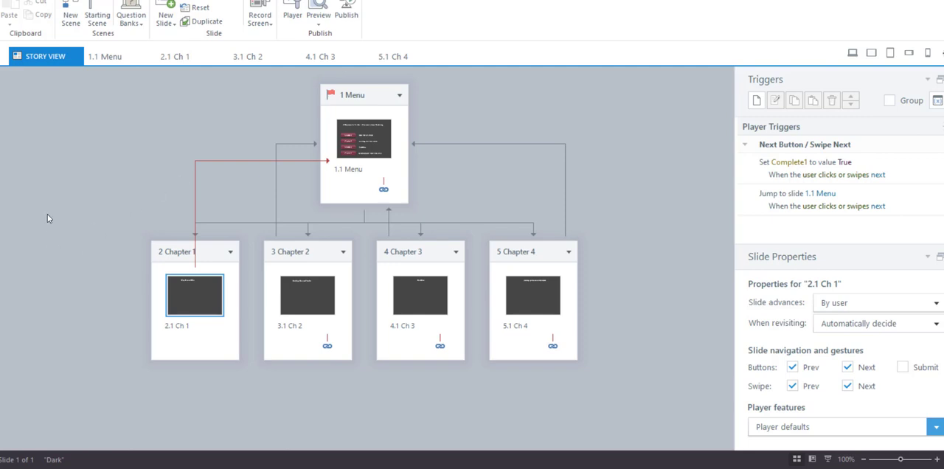
Step: Open the 1.1 Menu slide and inspect the Chapter 1 button's formatting options and its Completed state
{"action": "left_click", "coordinate": [106, 56]}
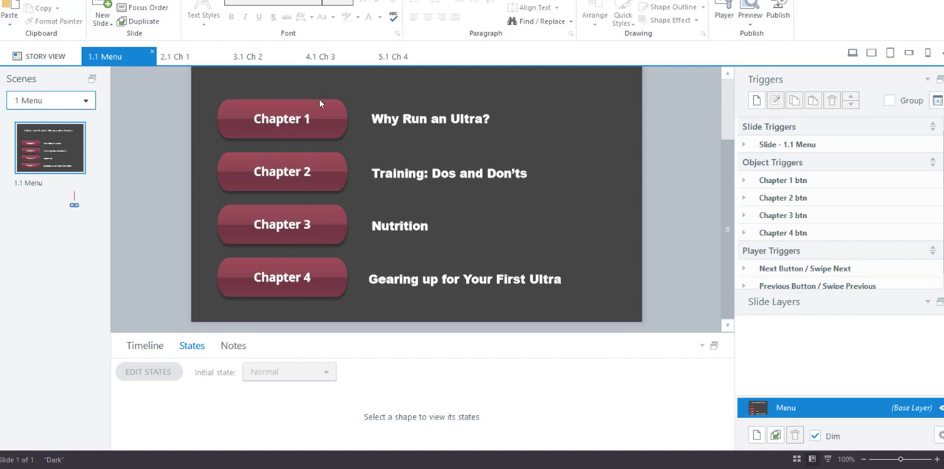
{"action": "left_click", "coordinate": [318, 118]}
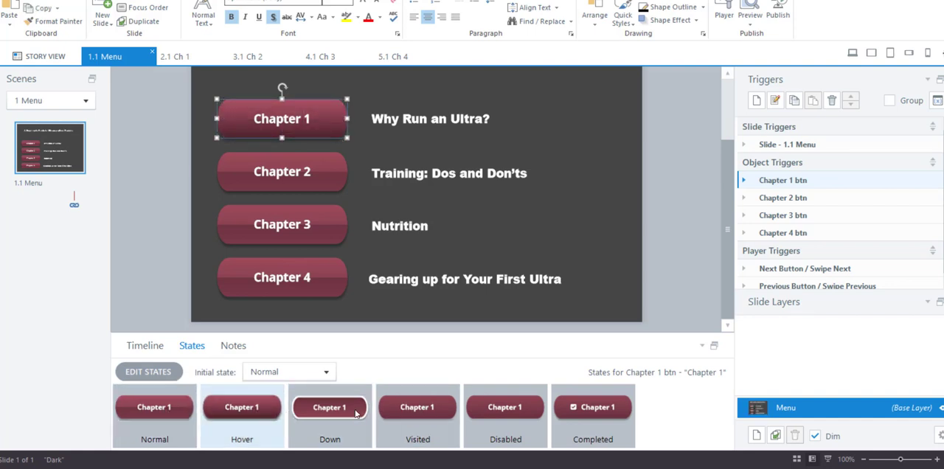
{"action": "left_click", "coordinate": [594, 419]}
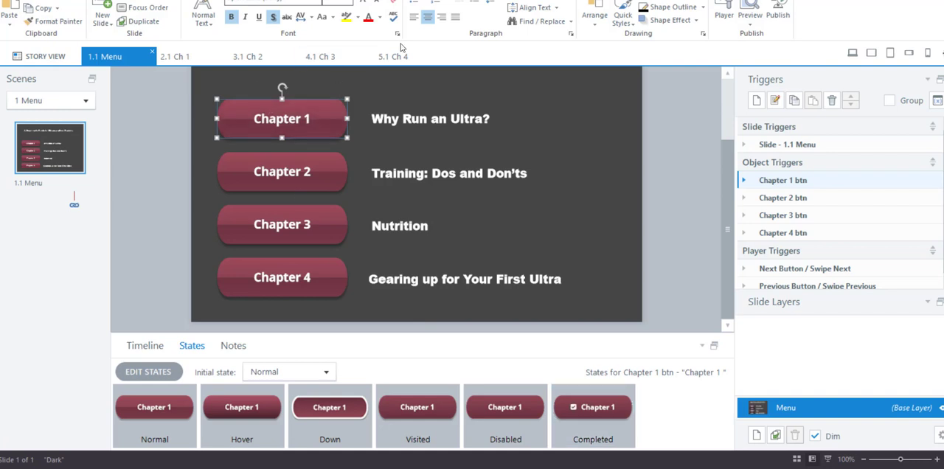
{"action": "left_click", "coordinate": [418, 2]}
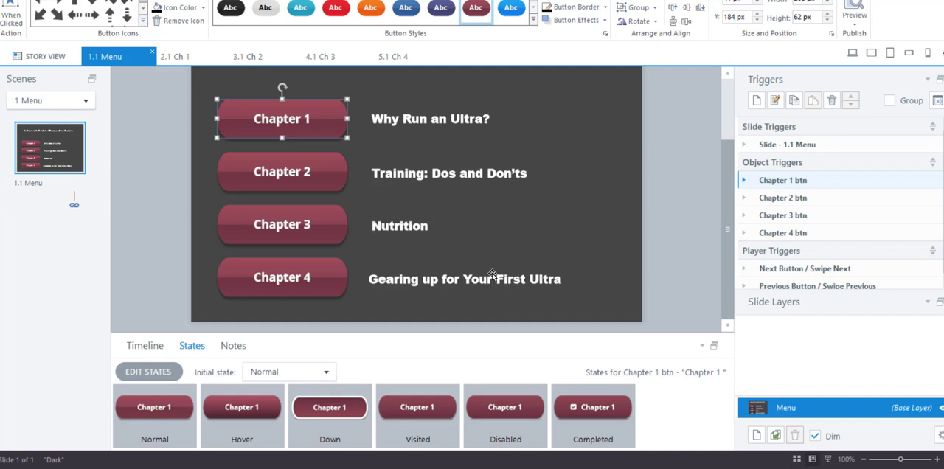
{"action": "mouse_move", "coordinate": [567, 424]}
{"action": "left_click", "coordinate": [582, 412]}
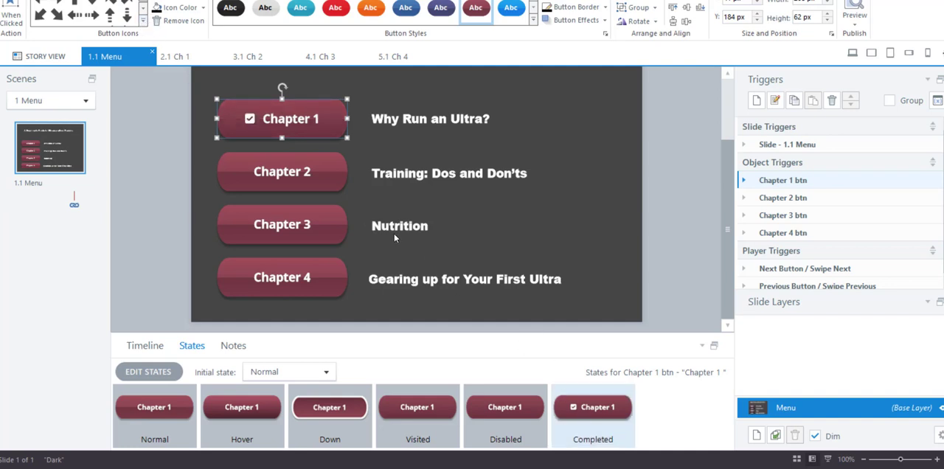
Step: Check the states defined for the Chapter 2, Chapter 3 and Chapter 4 buttons on the menu slide
{"action": "left_click", "coordinate": [326, 184]}
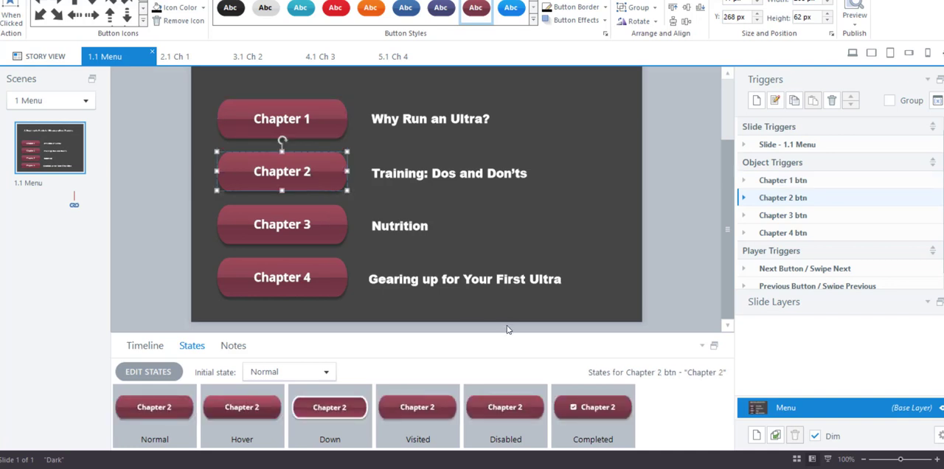
{"action": "left_click", "coordinate": [255, 211]}
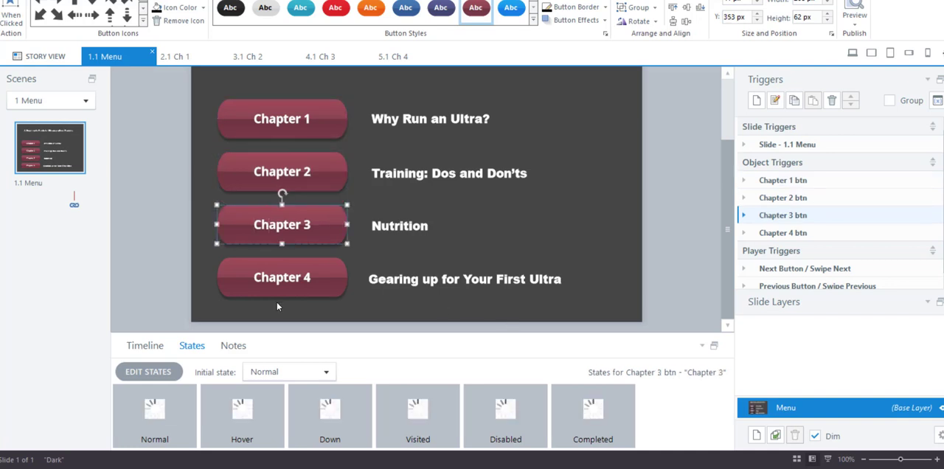
{"action": "left_click", "coordinate": [313, 271]}
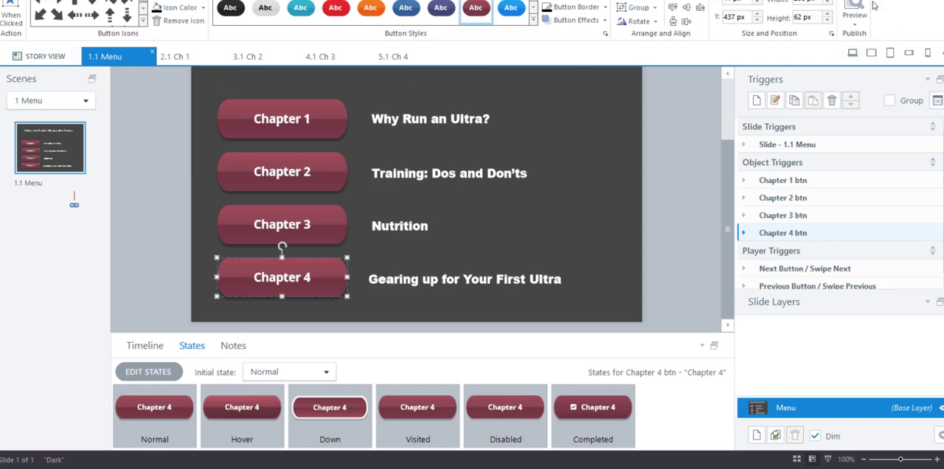
Step: Preview the project, visiting chapters 1 to 4 from the menu and advancing back to it after each, and close the preview
{"action": "left_click", "coordinate": [850, 6]}
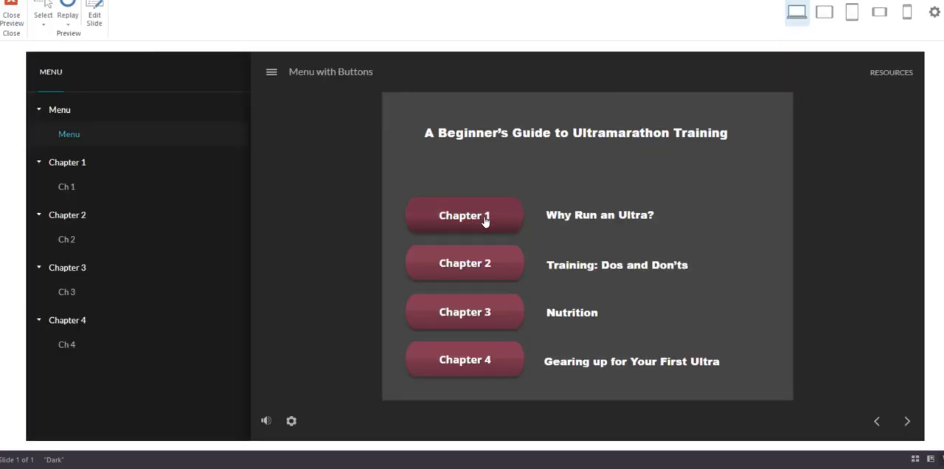
{"action": "left_click", "coordinate": [485, 221]}
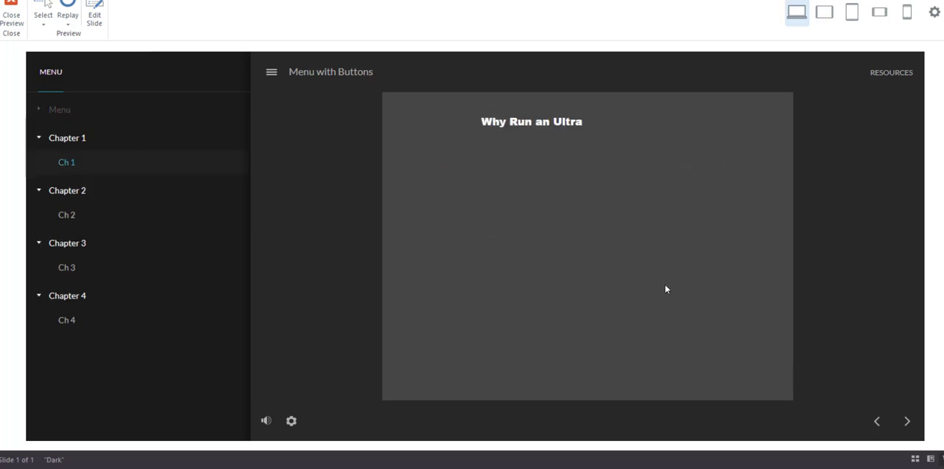
{"action": "left_click", "coordinate": [907, 421]}
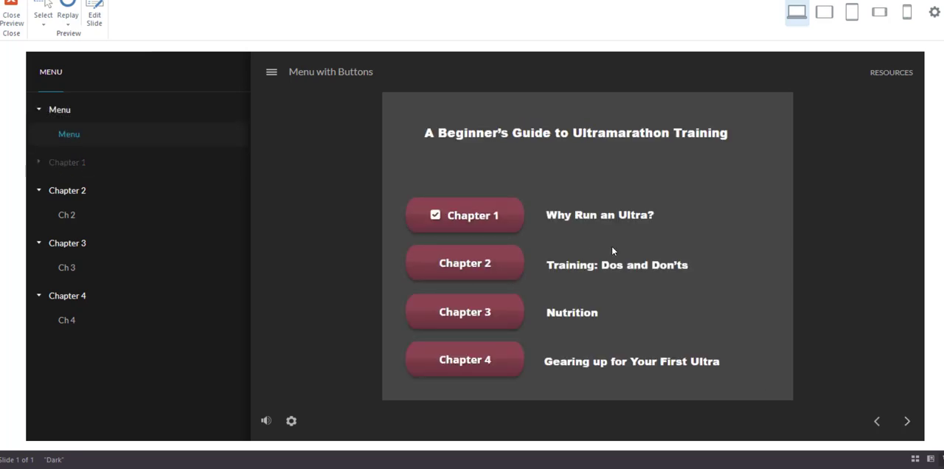
{"action": "left_click", "coordinate": [458, 264]}
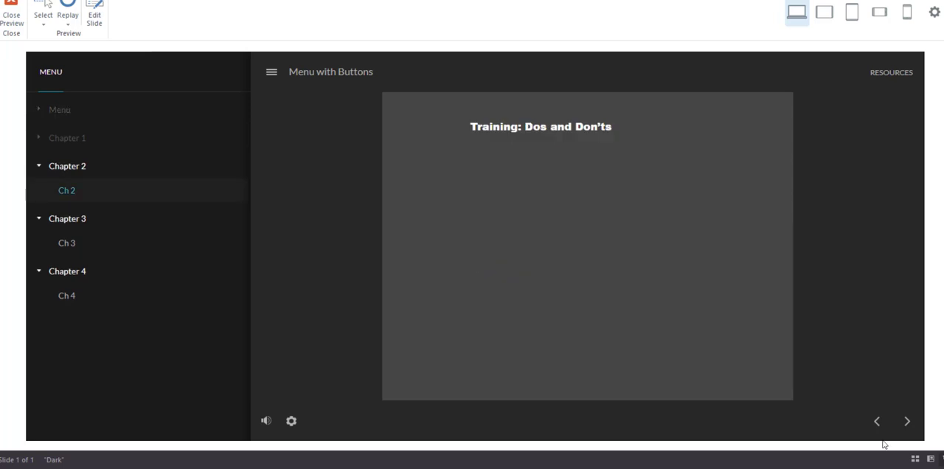
{"action": "left_click", "coordinate": [907, 424]}
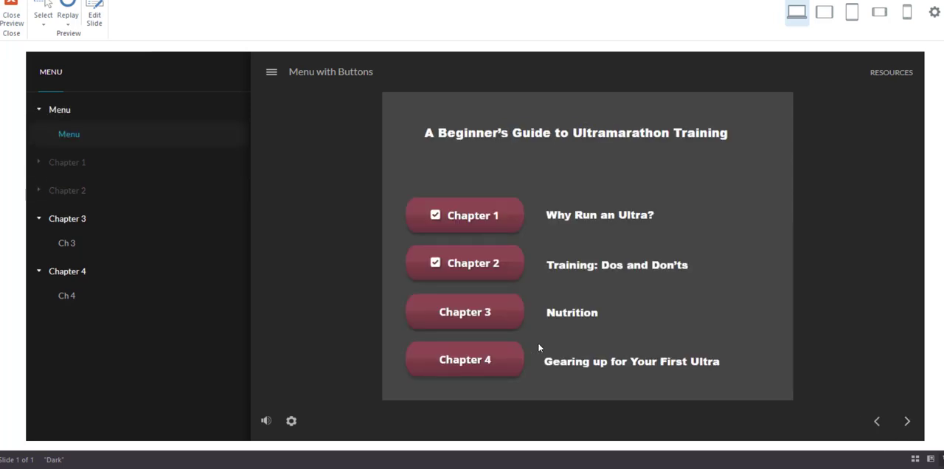
{"action": "left_click", "coordinate": [505, 316]}
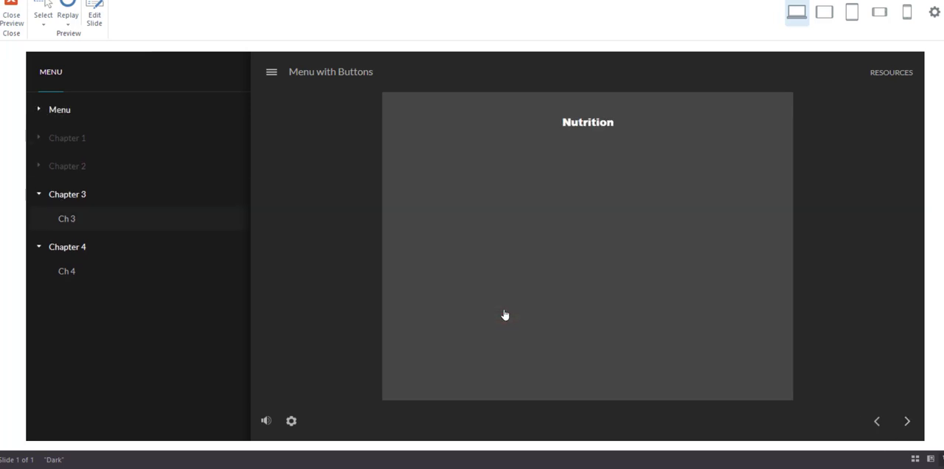
{"action": "left_click", "coordinate": [907, 424]}
{"action": "left_click", "coordinate": [494, 369]}
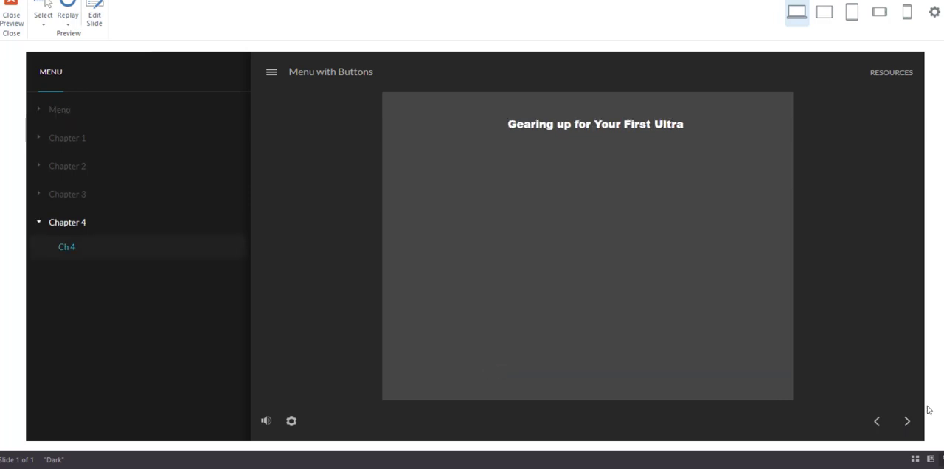
{"action": "left_click", "coordinate": [907, 422]}
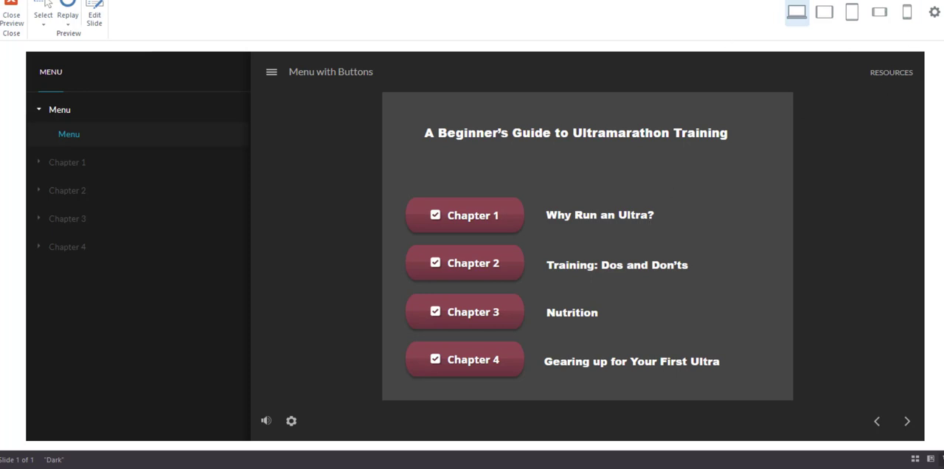
{"action": "left_click", "coordinate": [11, 13]}
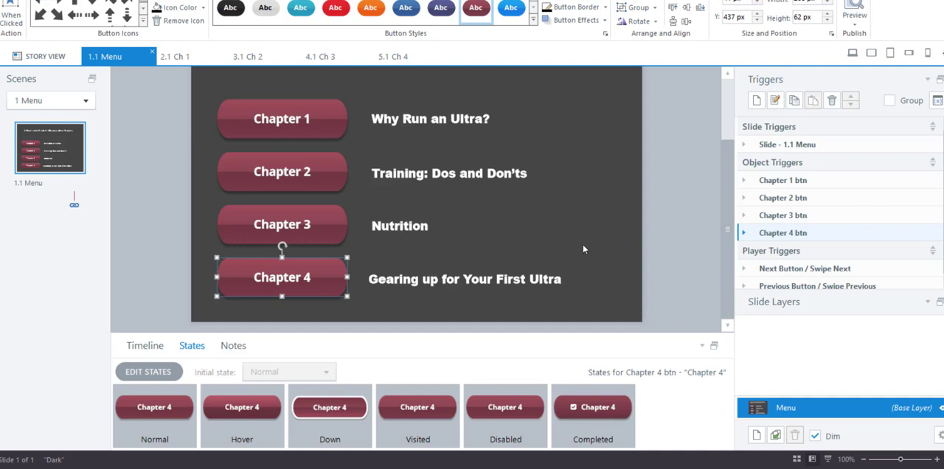
Step: Examine the Next-button triggers on the Ch 1, Ch 2 and Ch 3 slides, including the full settings of the Complete1 variable trigger
{"action": "left_click", "coordinate": [200, 64]}
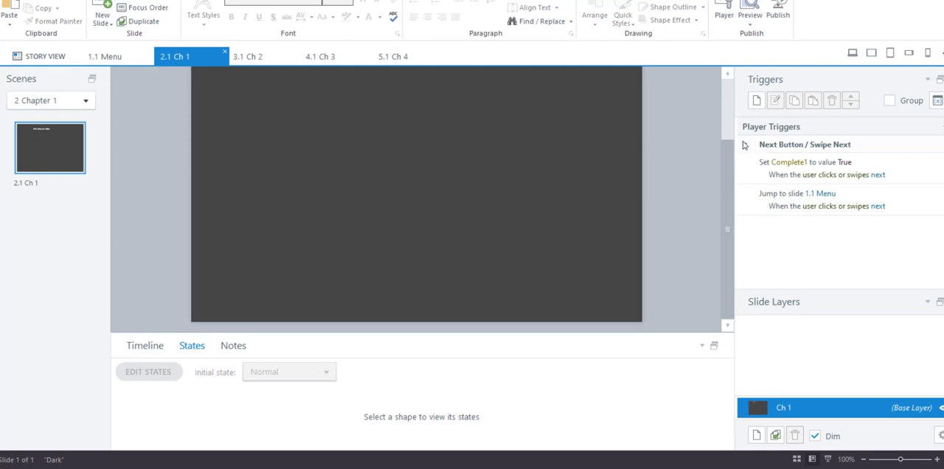
{"action": "left_click", "coordinate": [745, 146]}
{"action": "left_click", "coordinate": [744, 145]}
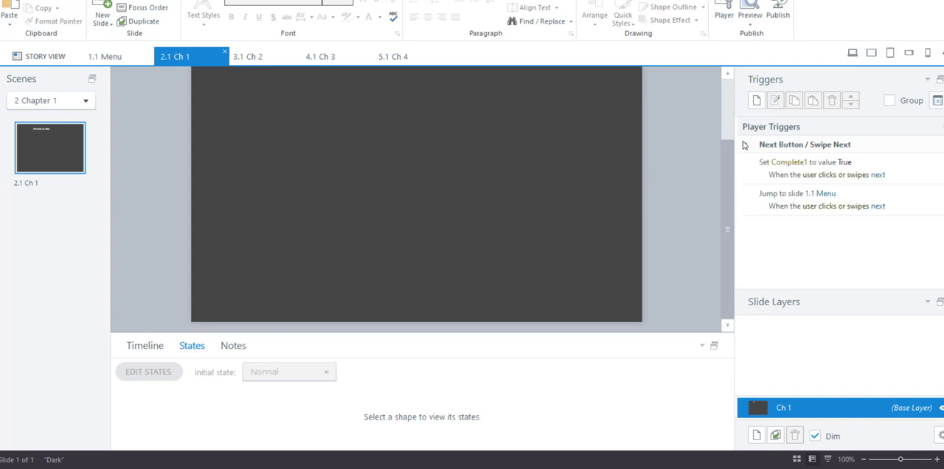
{"action": "left_click", "coordinate": [793, 165]}
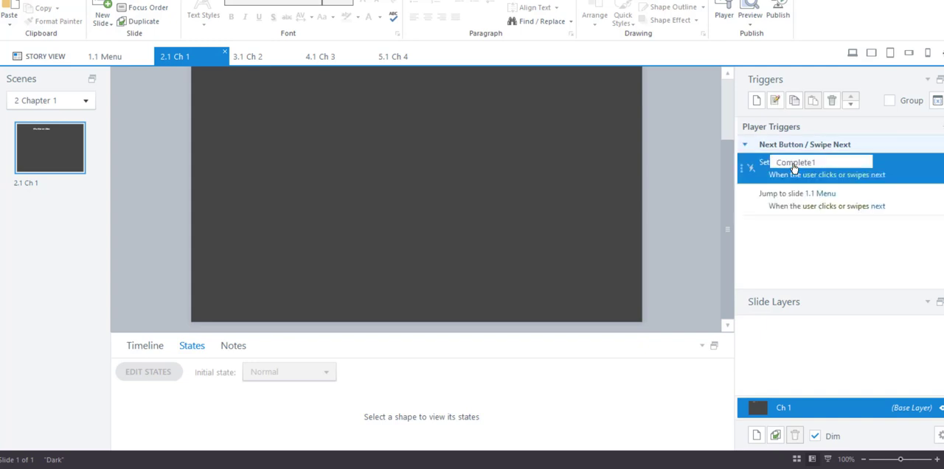
{"action": "left_click", "coordinate": [759, 174]}
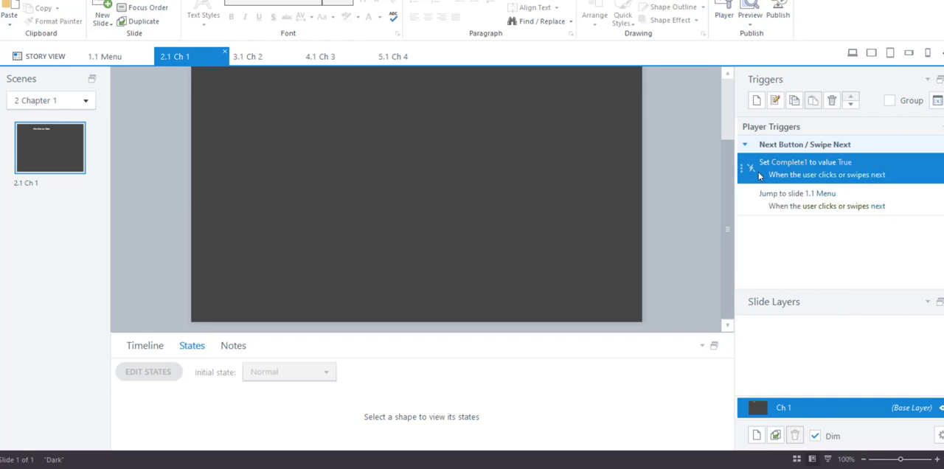
{"action": "double_click", "coordinate": [759, 171]}
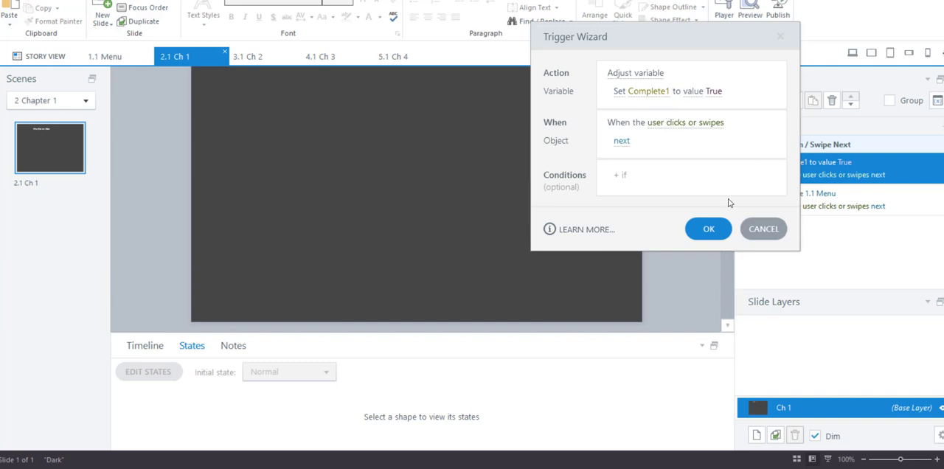
{"action": "left_click", "coordinate": [763, 229]}
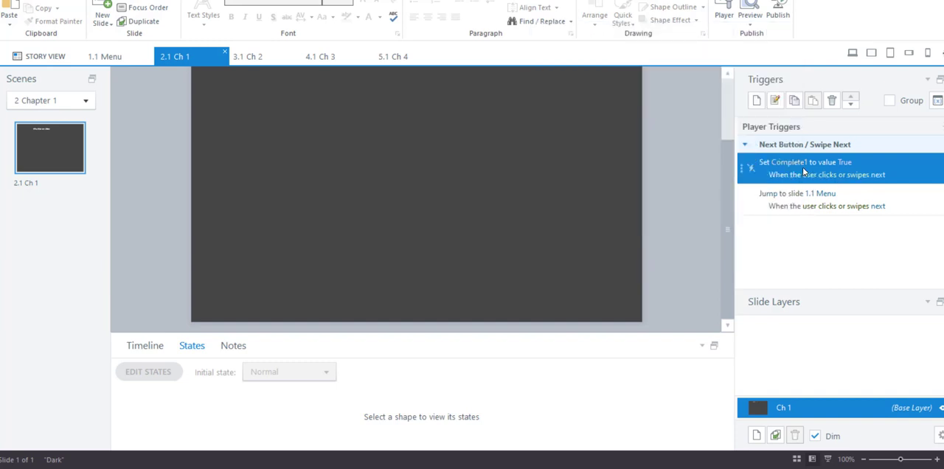
{"action": "left_click", "coordinate": [267, 56]}
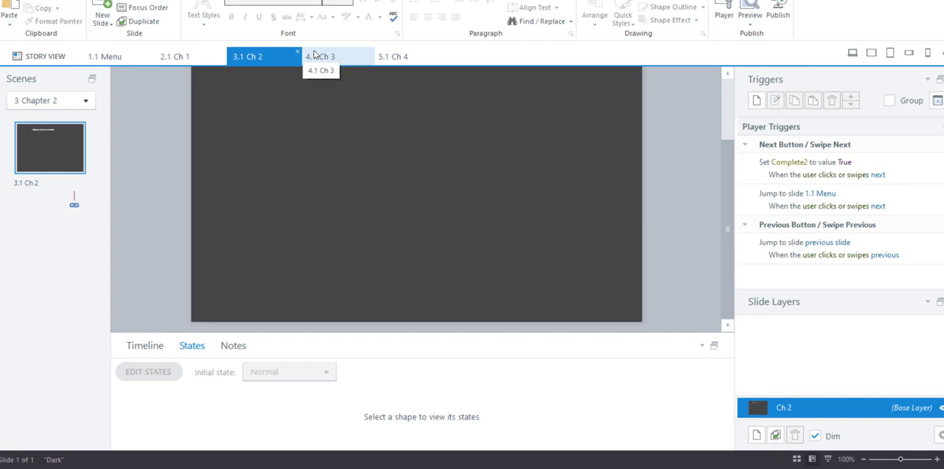
{"action": "left_click", "coordinate": [313, 56]}
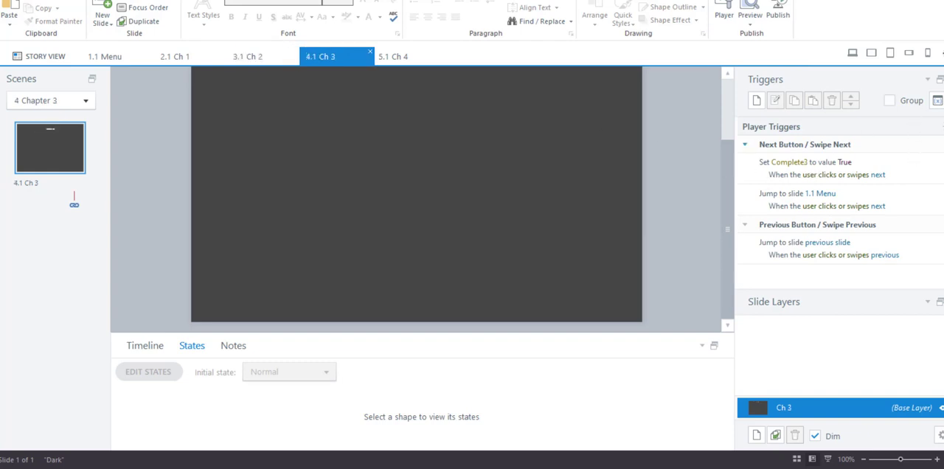
Step: Review the project variables and where Complete1 is used, leaving them unmodified
{"action": "left_click", "coordinate": [937, 100]}
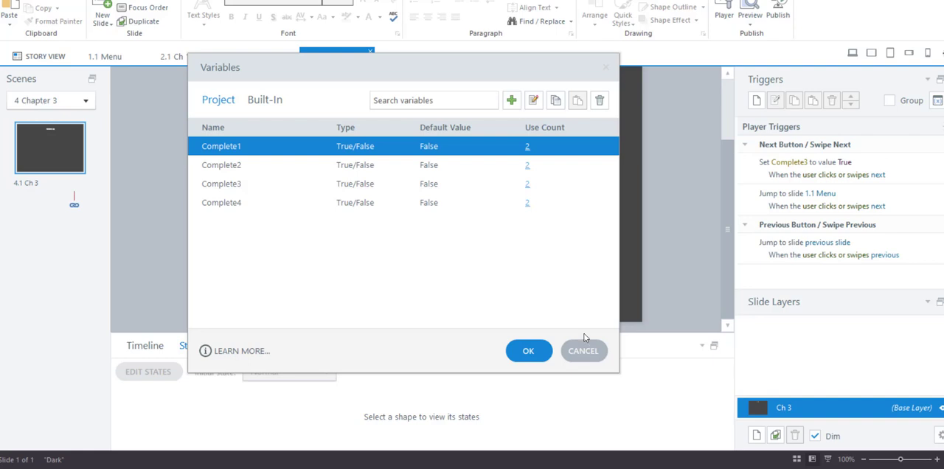
{"action": "left_click", "coordinate": [527, 146]}
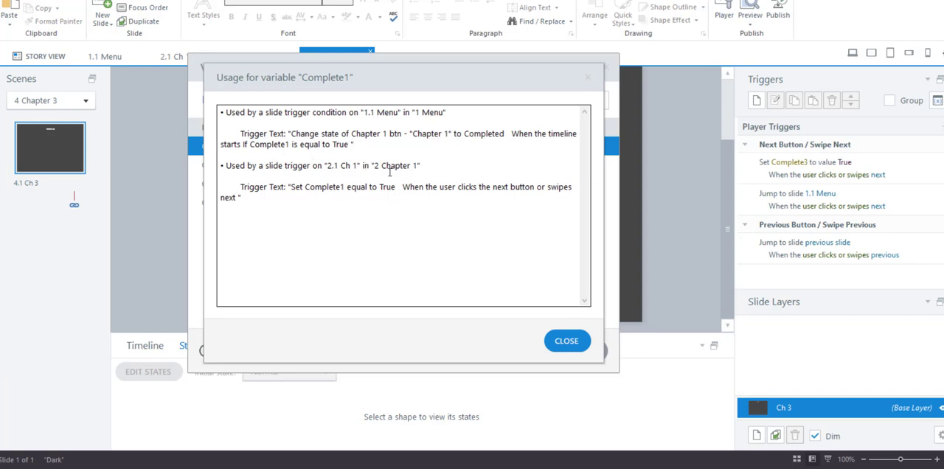
{"action": "left_click", "coordinate": [572, 343]}
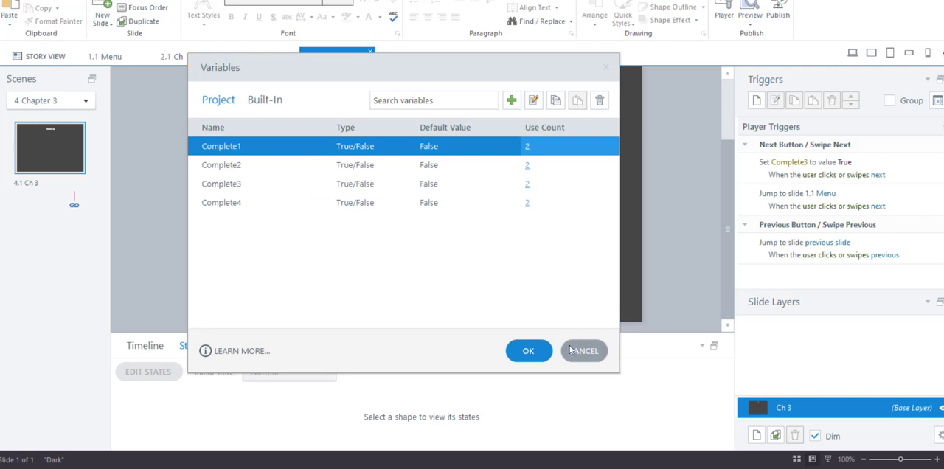
{"action": "left_click", "coordinate": [584, 351]}
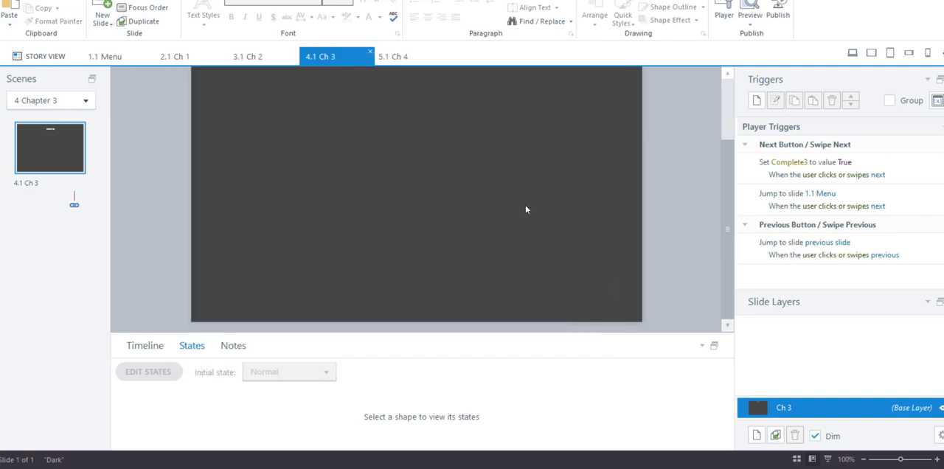
Step: Look at the menu slide's links in Story View, reopen the slide and display the Chapter 1 button's Completed state
{"action": "left_click", "coordinate": [107, 57]}
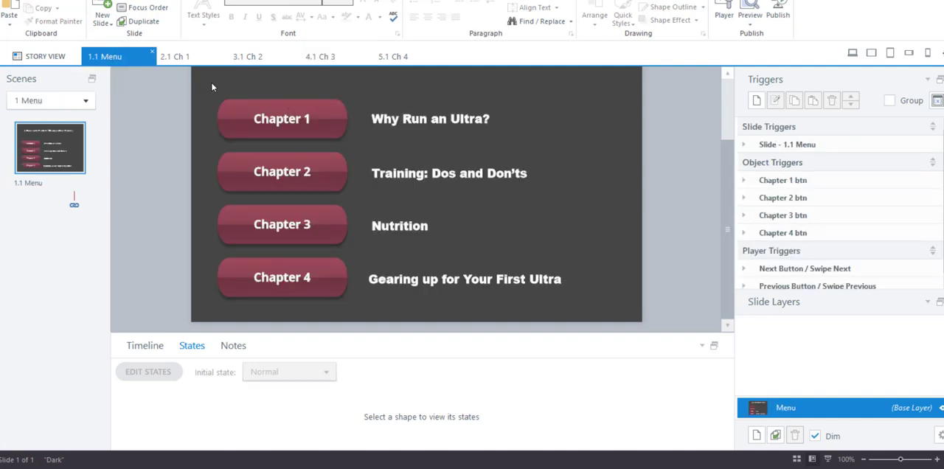
{"action": "left_click", "coordinate": [38, 57]}
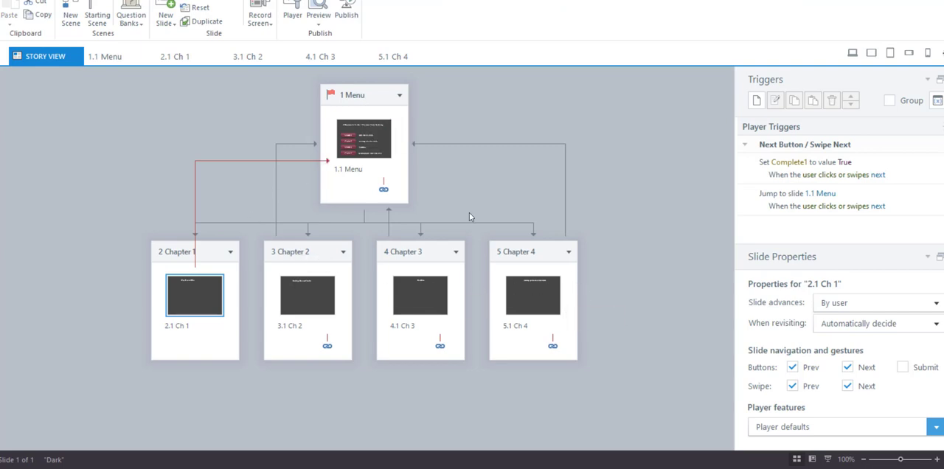
{"action": "left_click", "coordinate": [364, 138]}
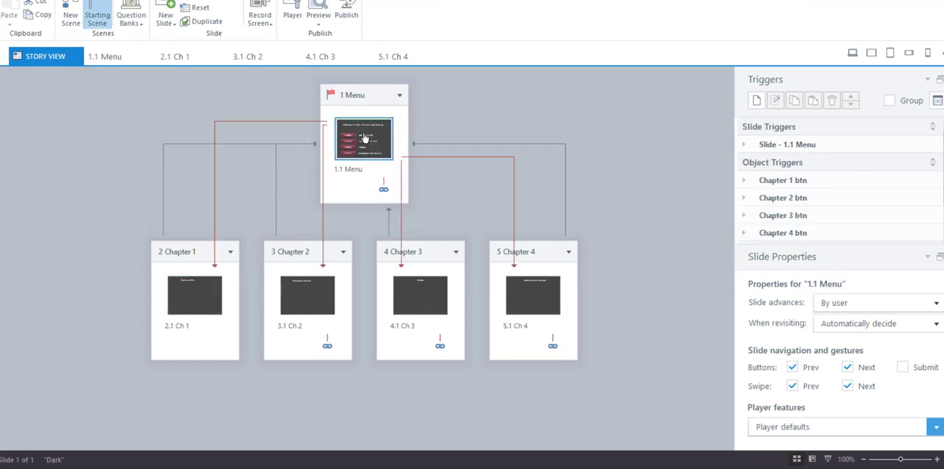
{"action": "double_click", "coordinate": [365, 138]}
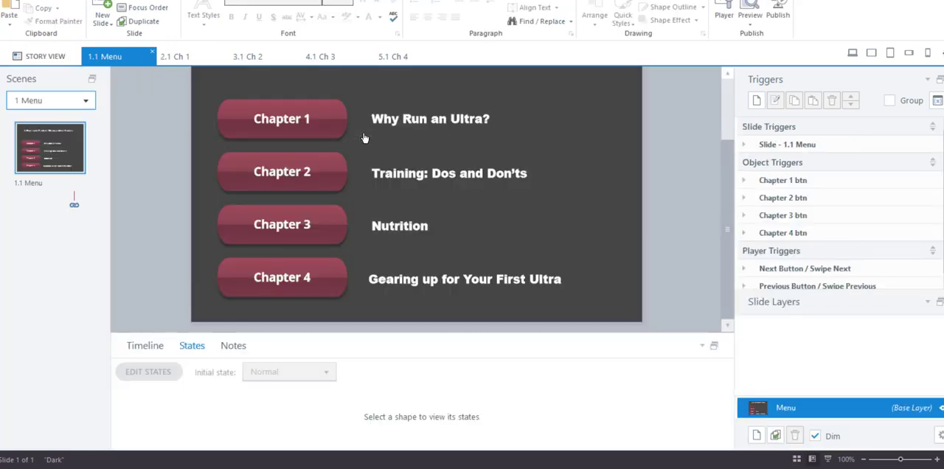
{"action": "left_click", "coordinate": [324, 119]}
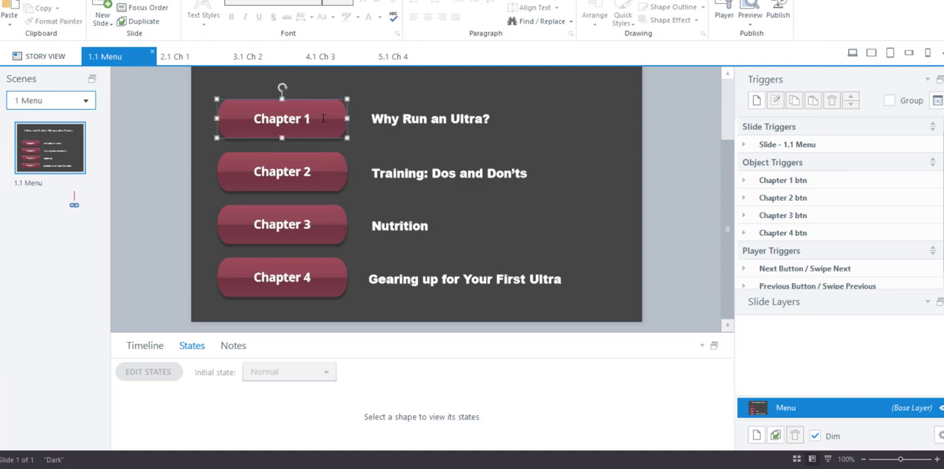
{"action": "left_click", "coordinate": [581, 413]}
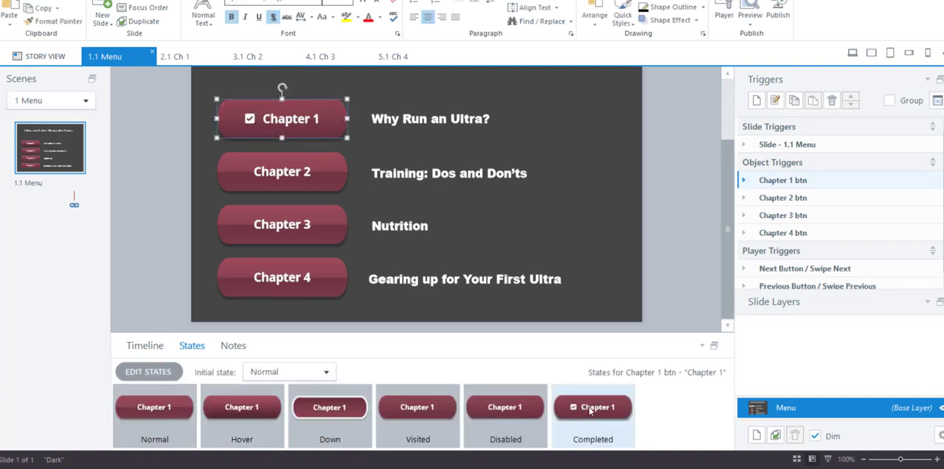